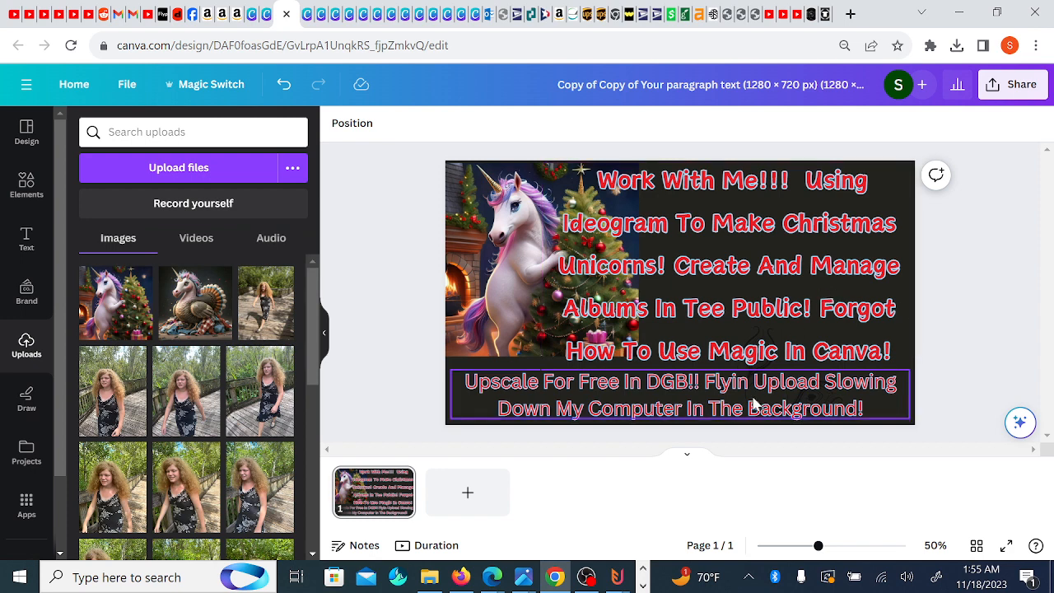
Check the text colour code of the large heading and compare it with the bottom caption's colour code
click(758, 317)
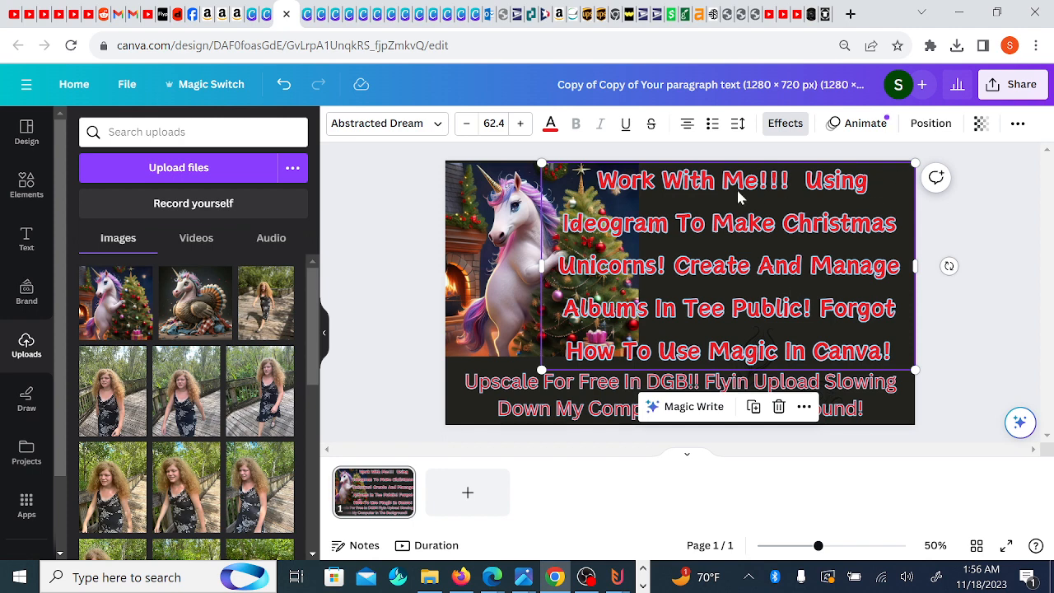
click(550, 124)
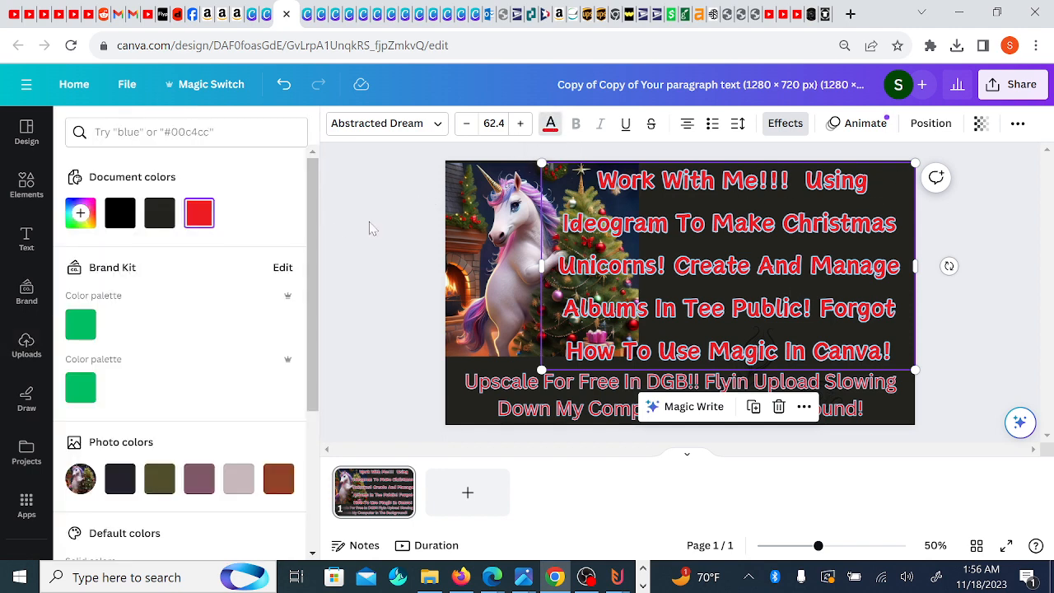
click(203, 218)
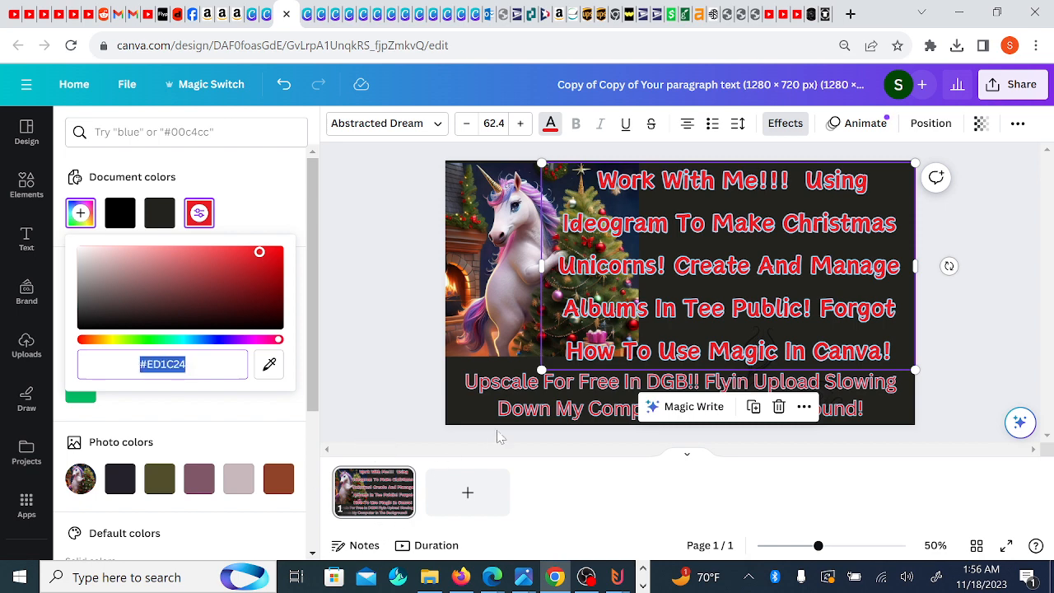
click(526, 410)
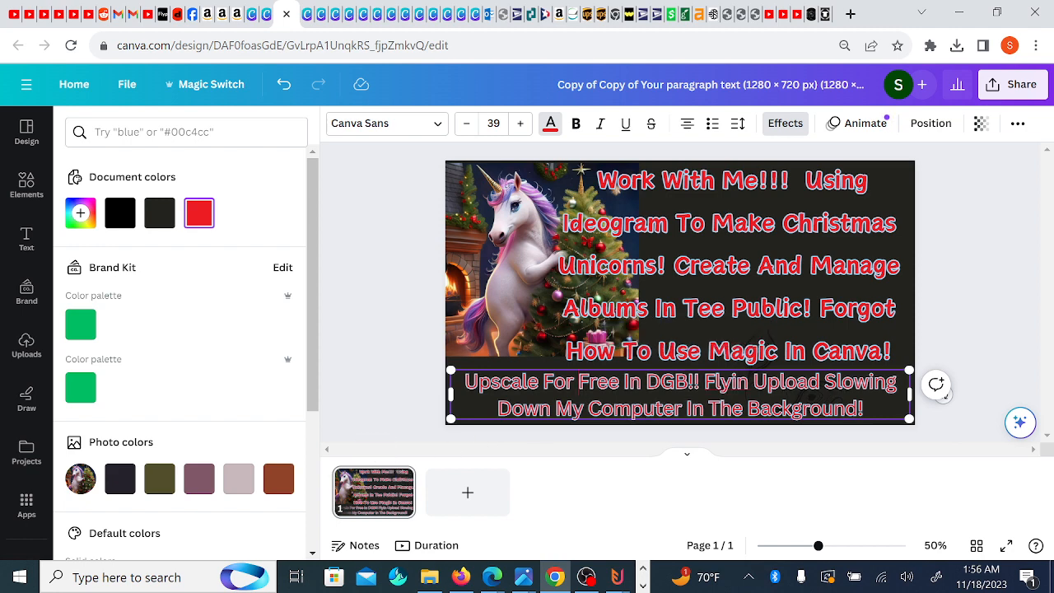
click(81, 214)
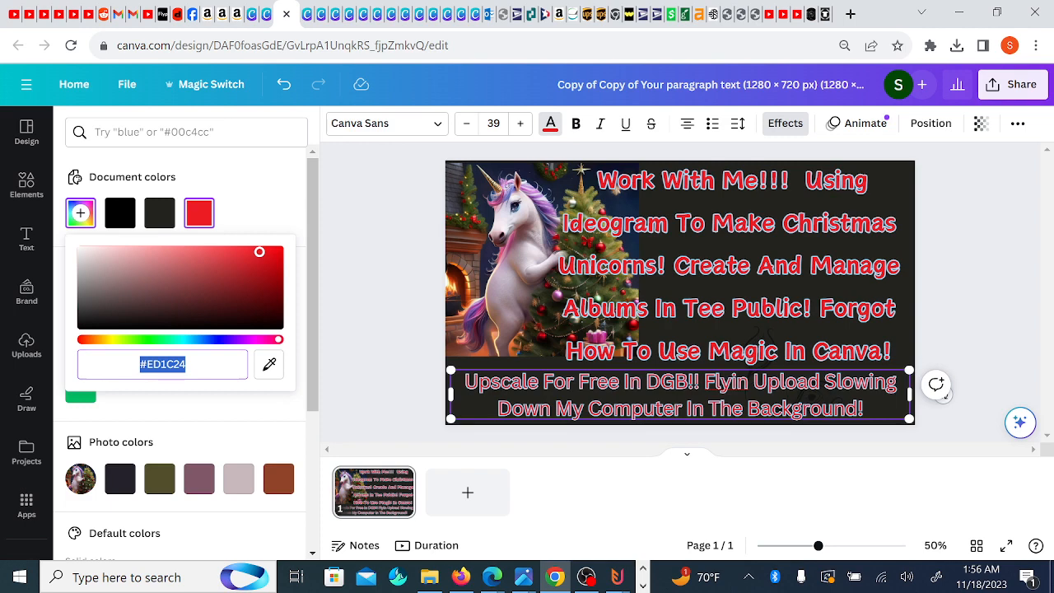
click(186, 364)
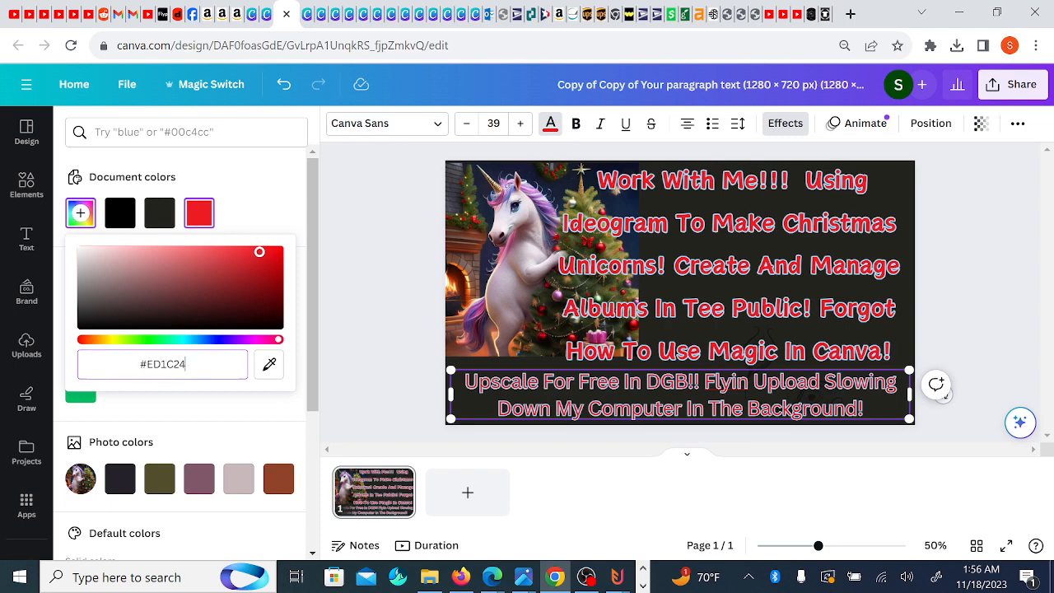
key(Escape)
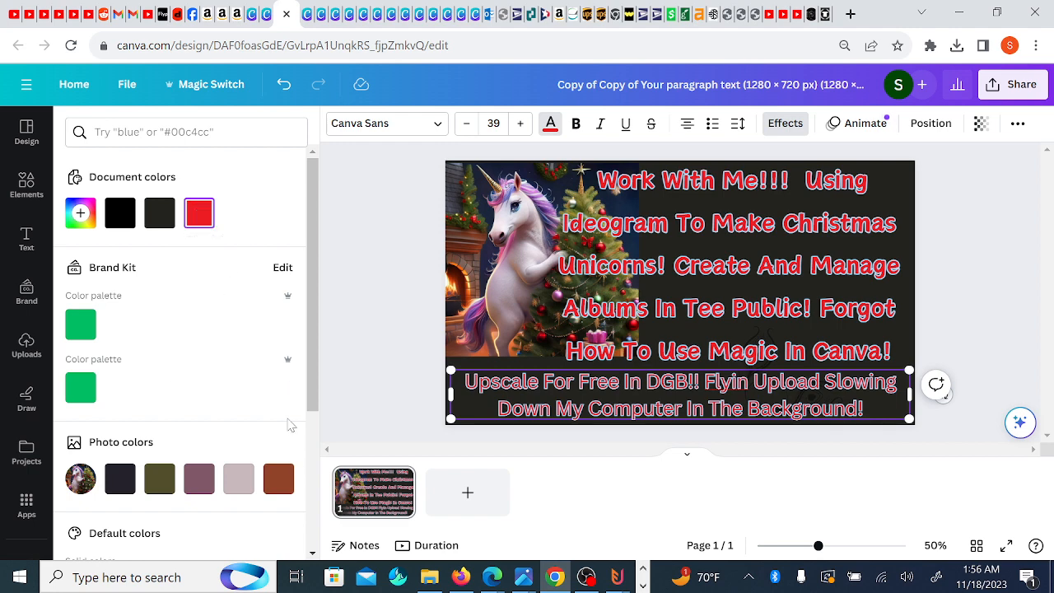
Copy the red colour code #ED1C24 and reapply it to the bottom caption's text
scroll(313, 434, down, 3)
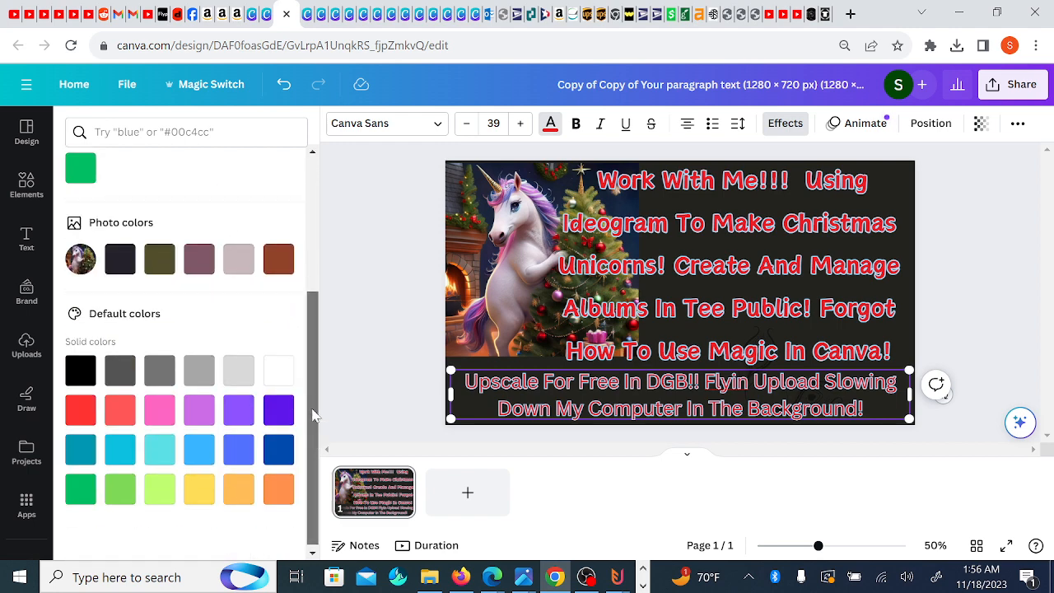
scroll(313, 434, up, 5)
click(200, 213)
key(ctrl+c)
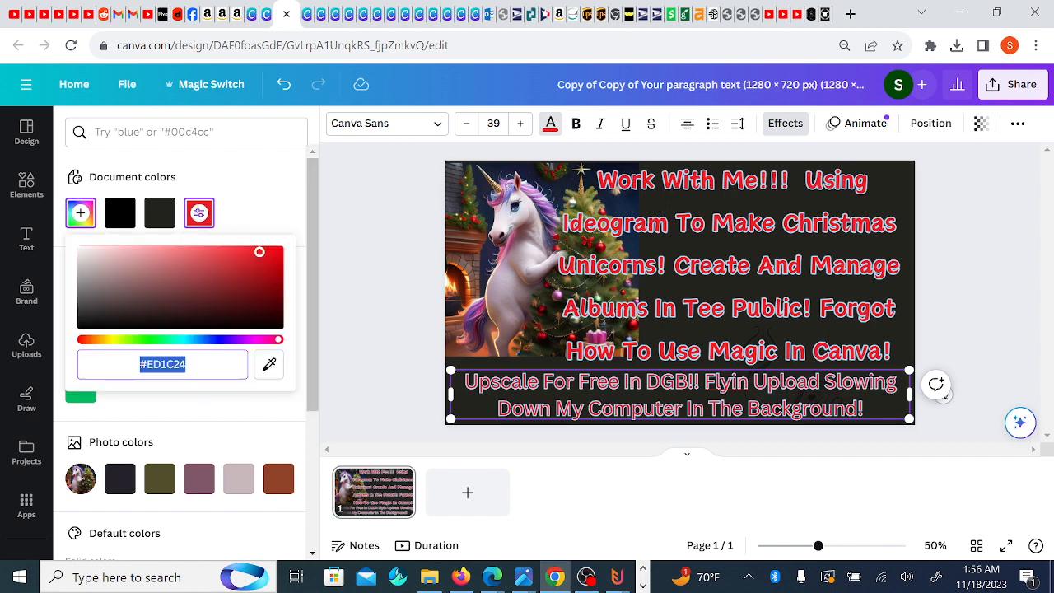
click(187, 364)
drag(187, 364, 140, 364)
key(ctrl+v)
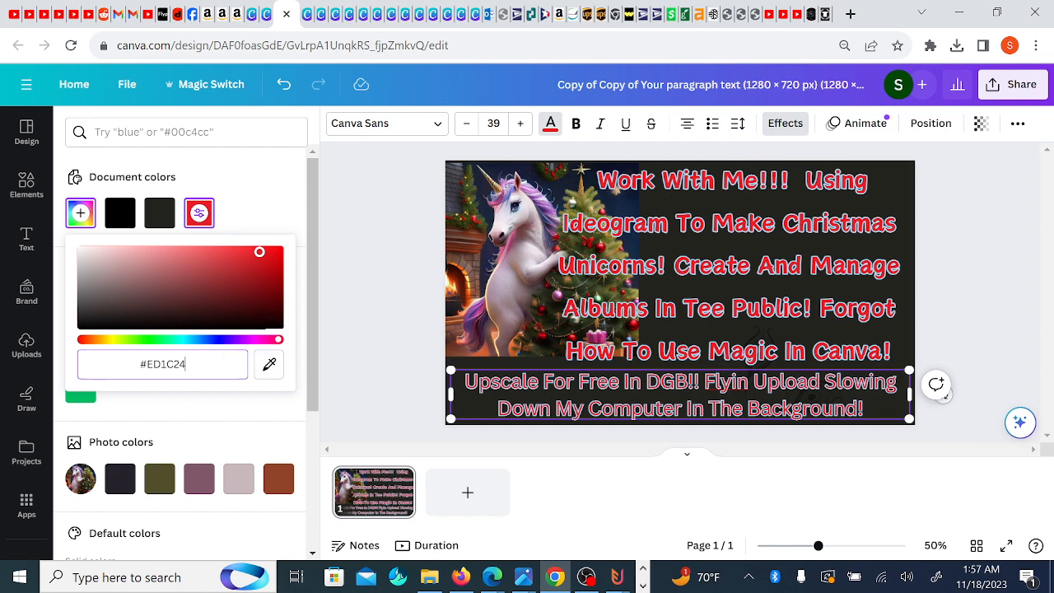
key(Return)
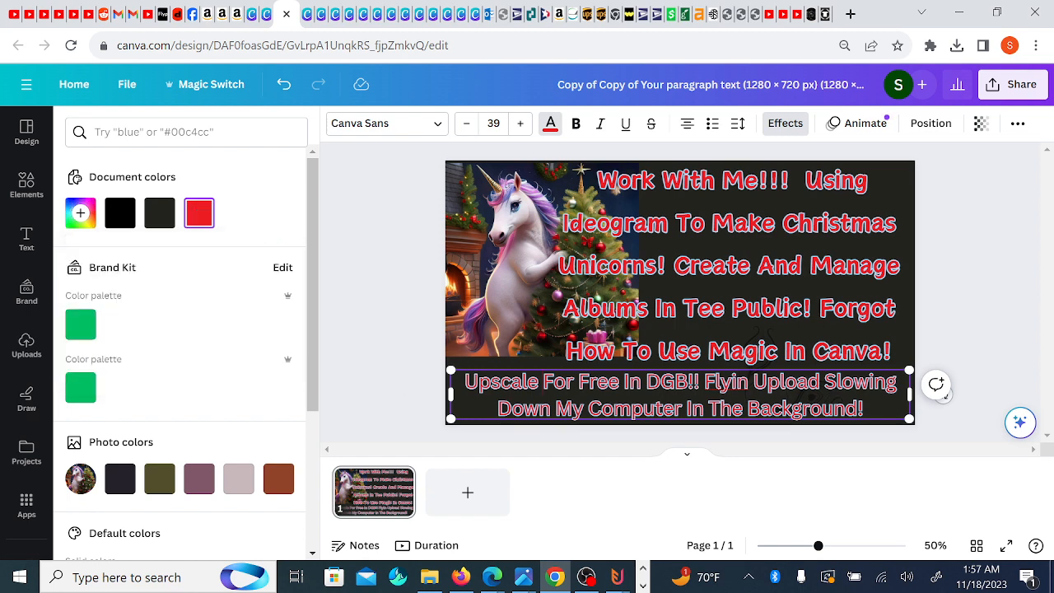
click(199, 212)
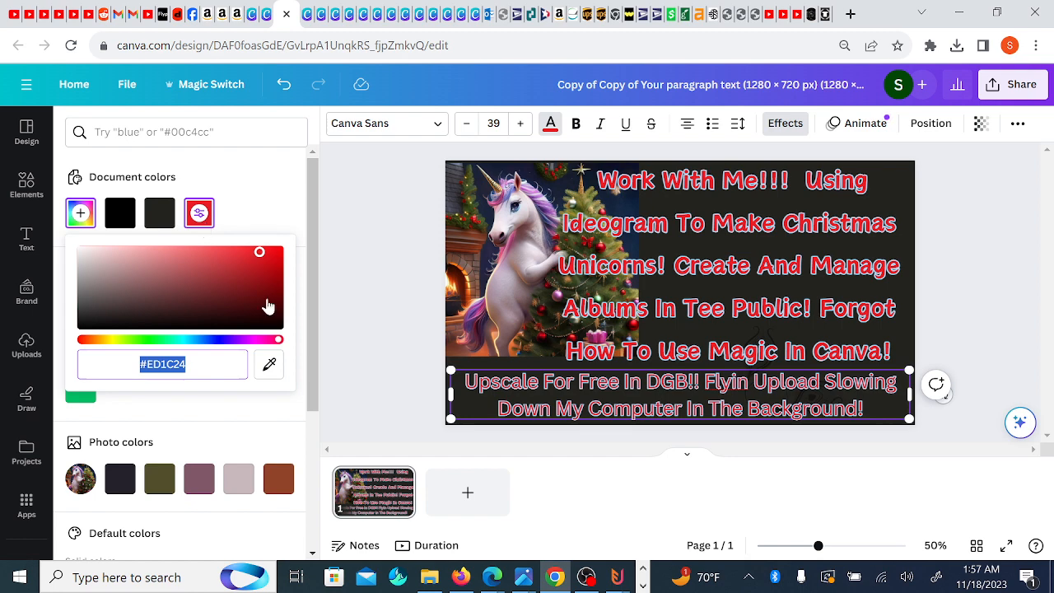
key(Return)
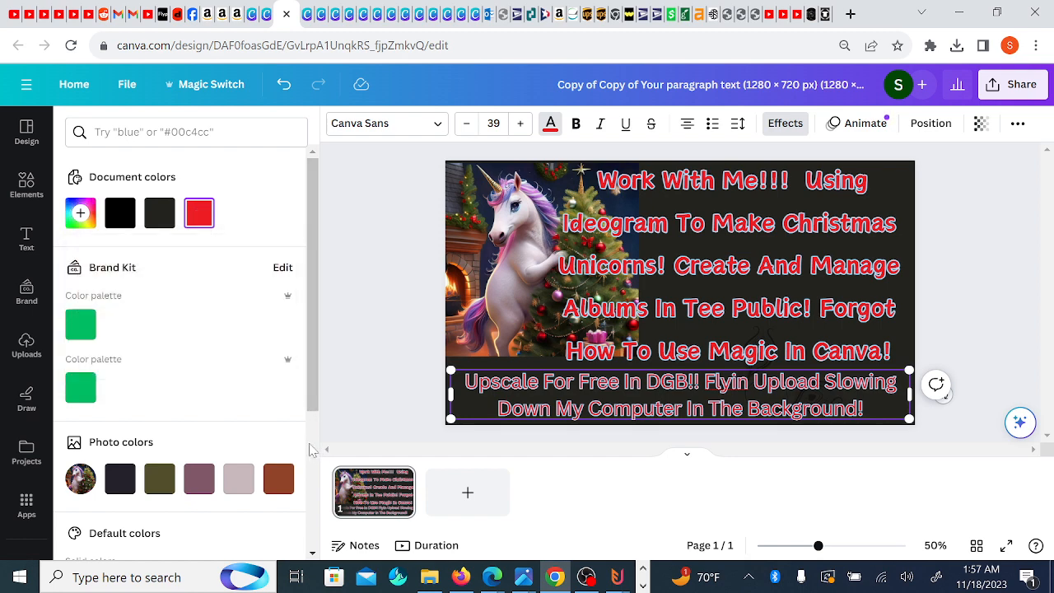
scroll(311, 449, down, 3)
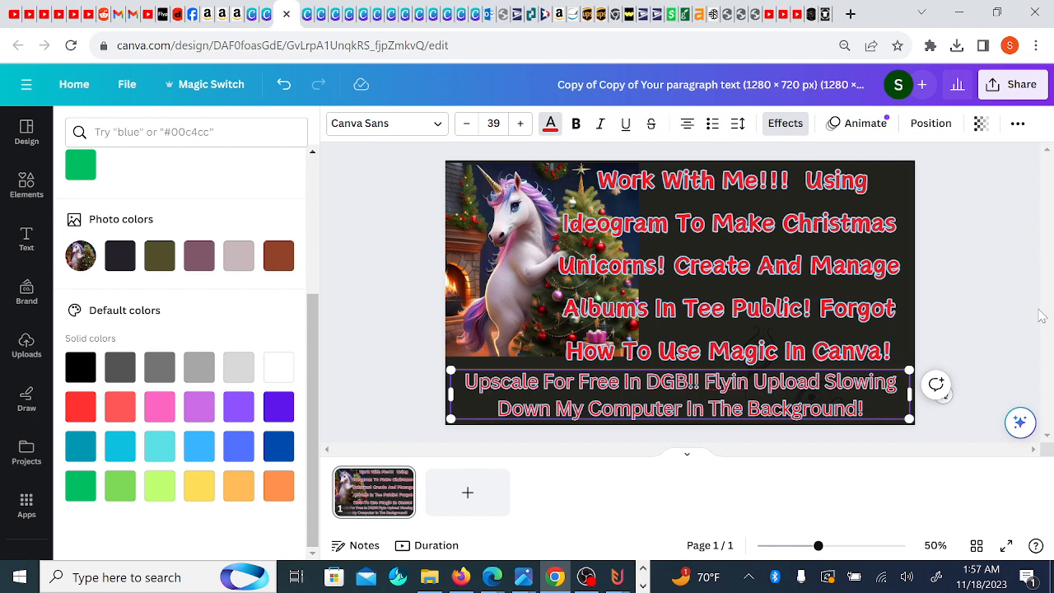
key(Escape)
click(969, 212)
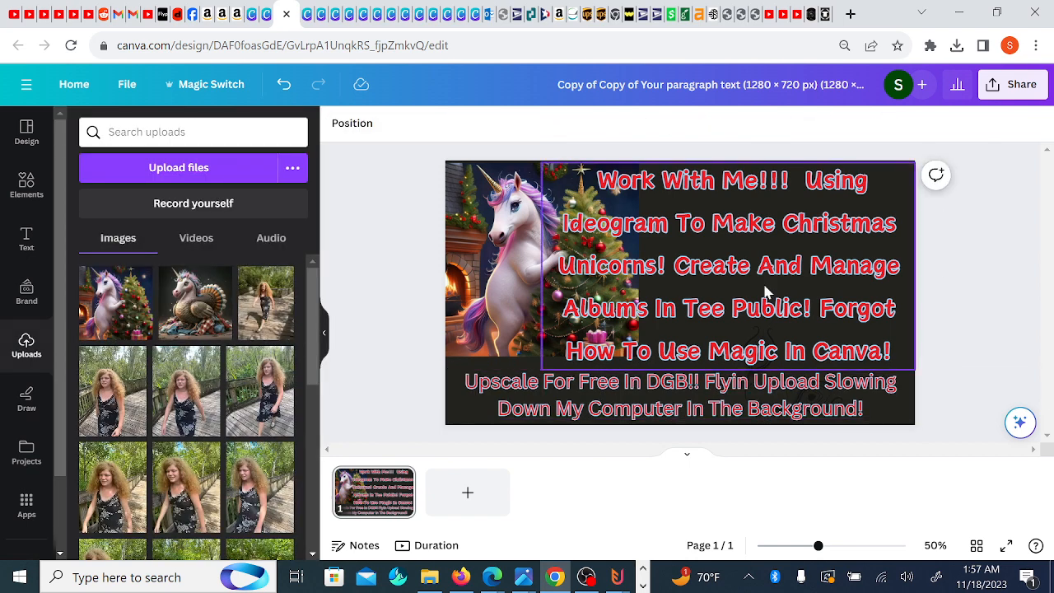
Try enlarging the bottom caption's text to a font size above 54
click(763, 288)
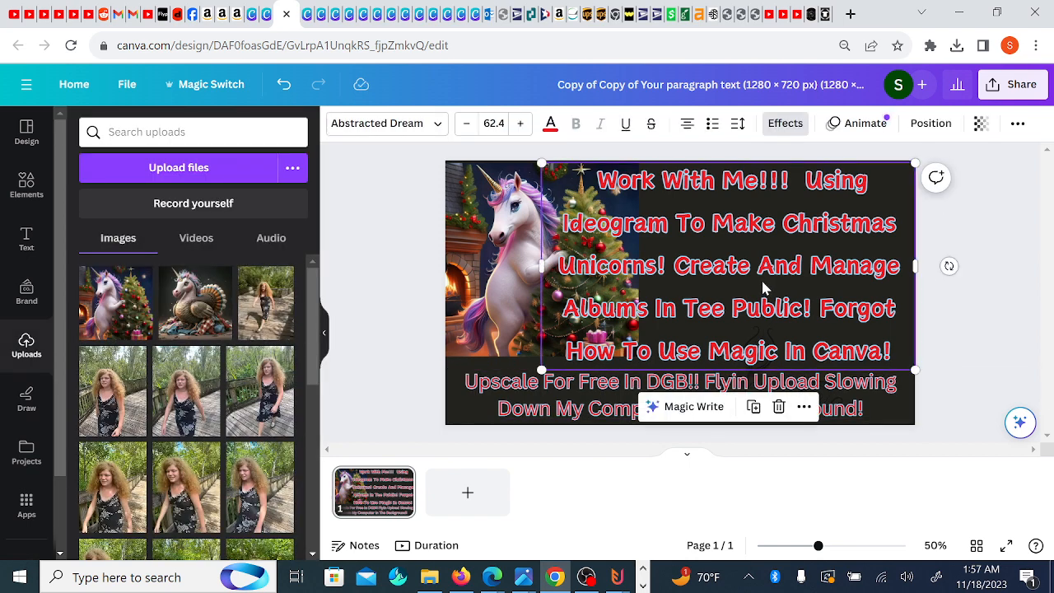
click(604, 393)
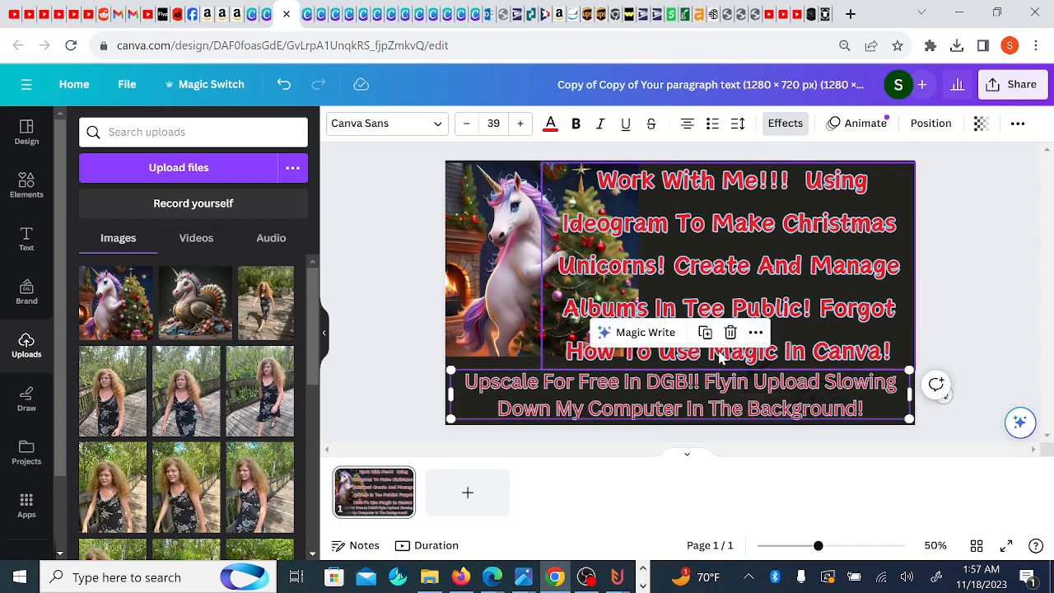
click(790, 400)
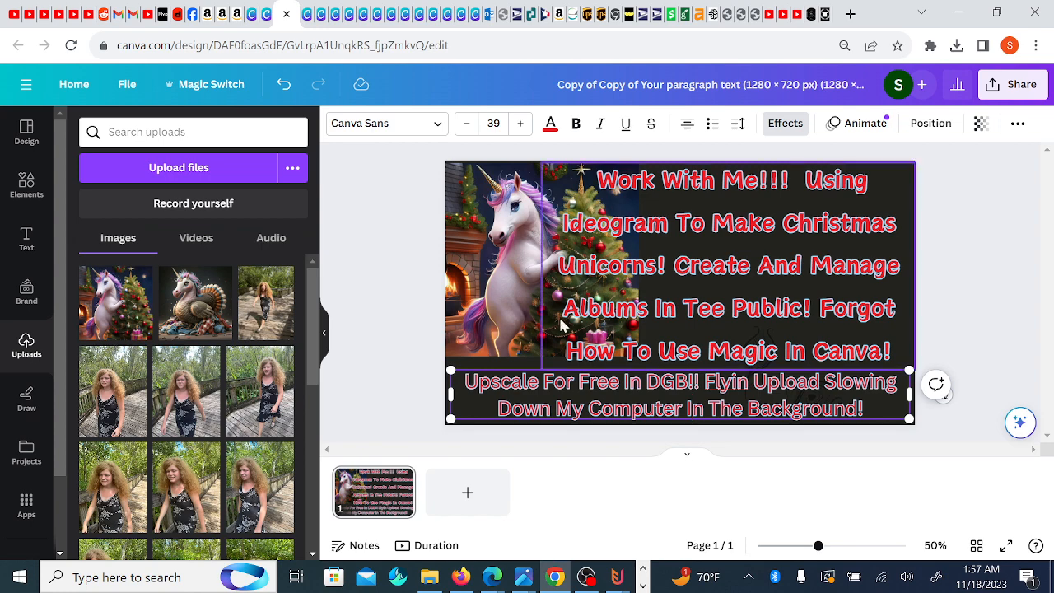
click(520, 123)
click(520, 123)
click(520, 124)
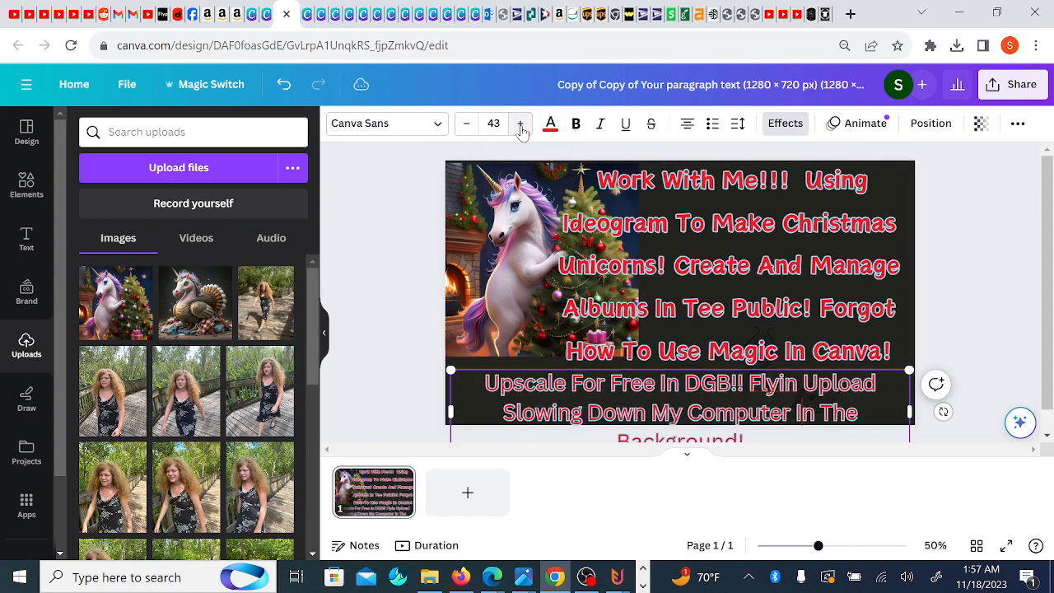
click(520, 124)
click(520, 123)
click(521, 123)
click(521, 123)
click(521, 123)
click(520, 124)
click(520, 123)
click(520, 124)
click(520, 124)
click(521, 124)
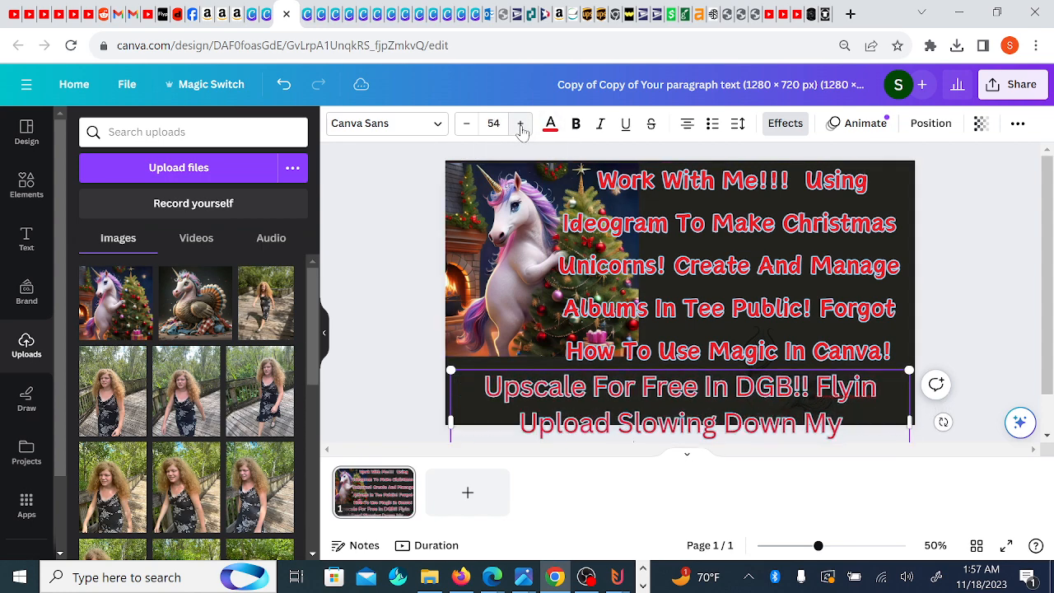
click(521, 124)
click(520, 124)
click(980, 414)
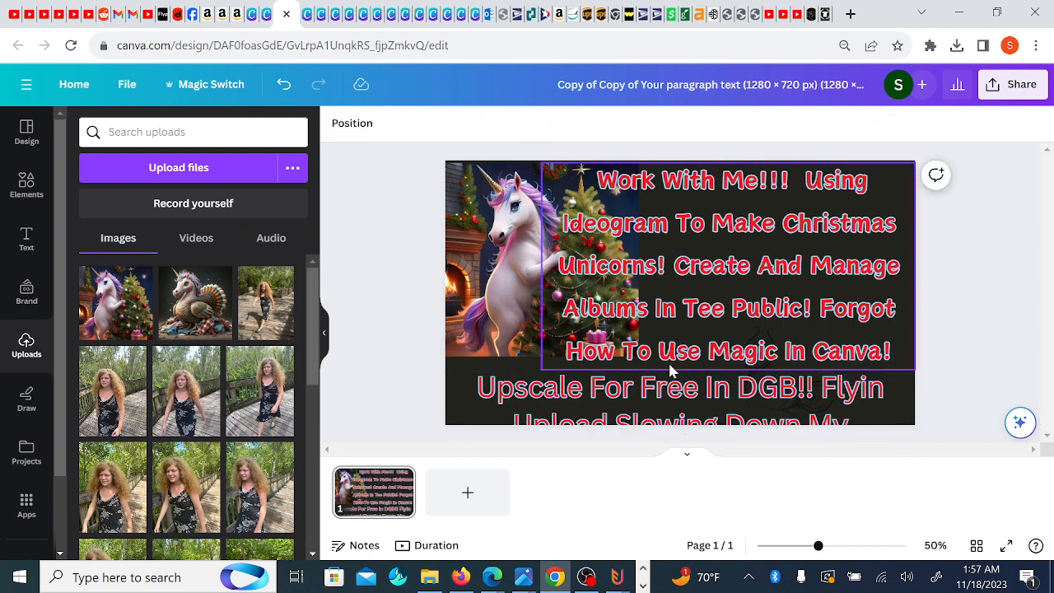
Undo the font size increases on the bottom caption and deselect the text
click(561, 346)
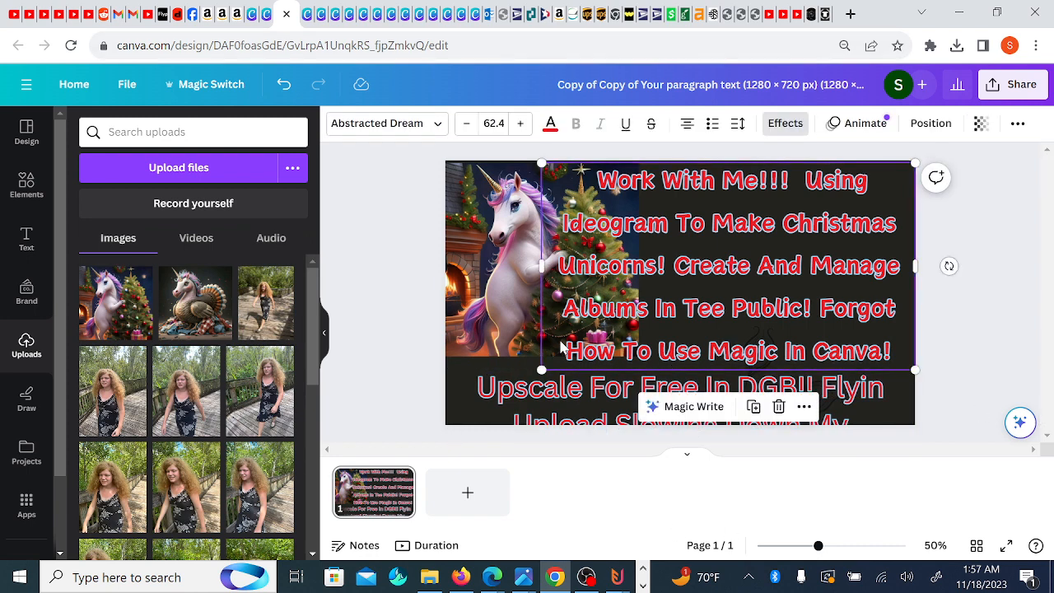
key(ctrl+z)
key(ctrl+z)
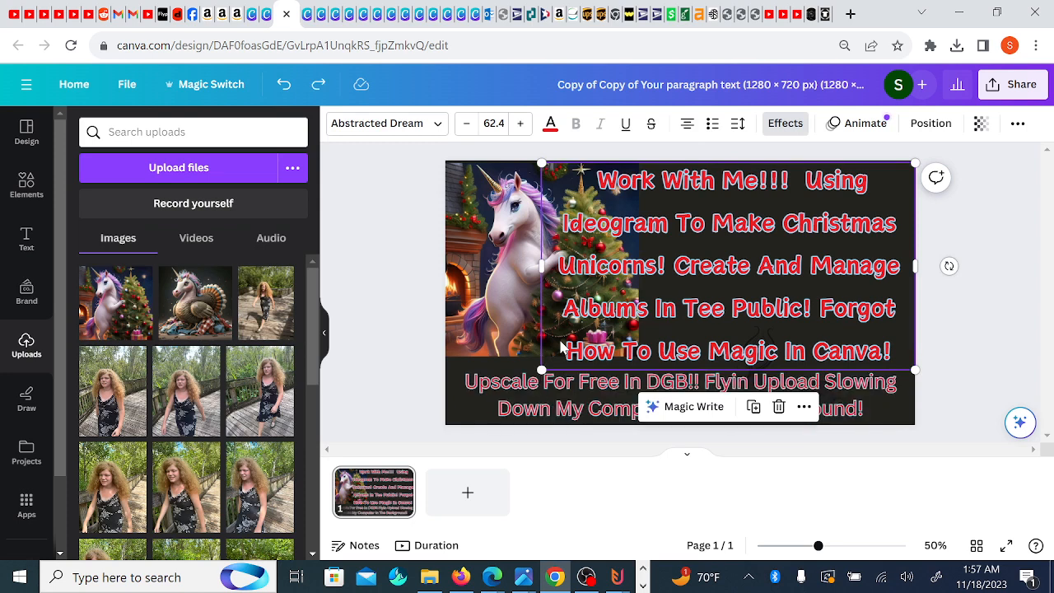
key(ctrl+z)
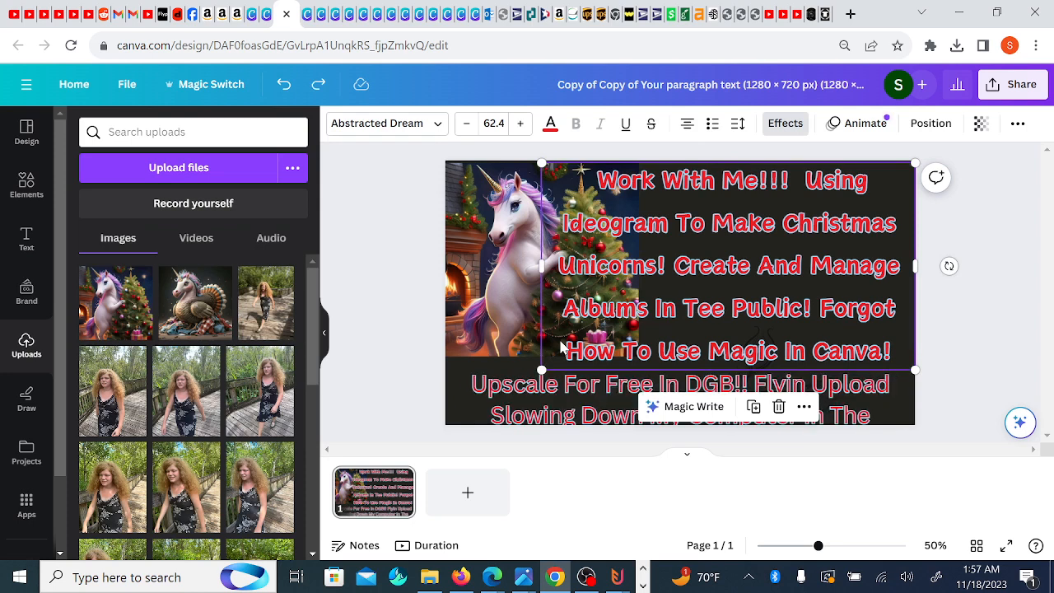
key(ctrl+z)
click(1014, 261)
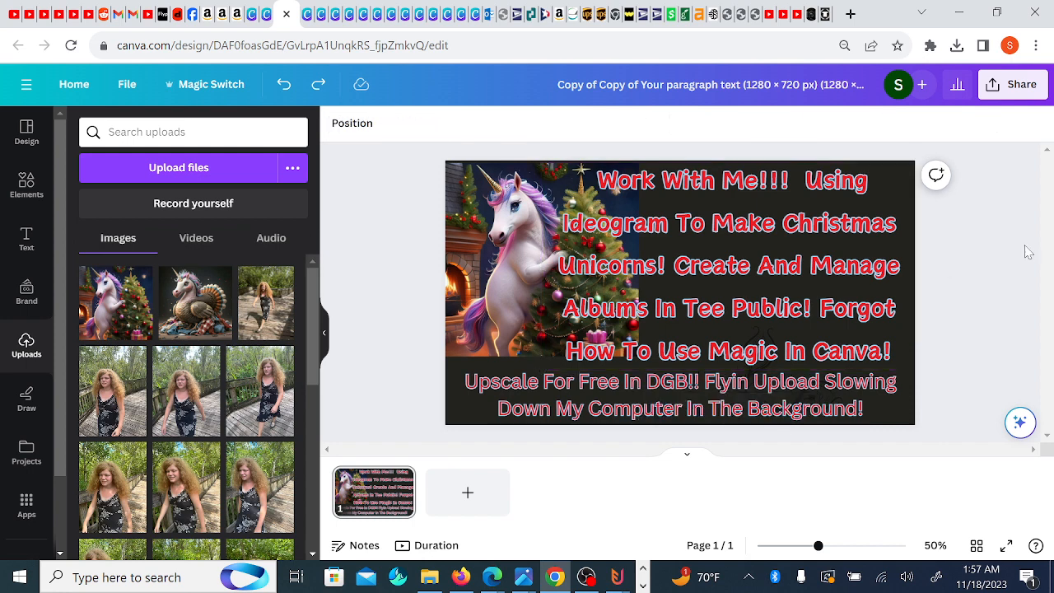
Compare the red text colour of the large heading with that of the bottom caption again
click(756, 301)
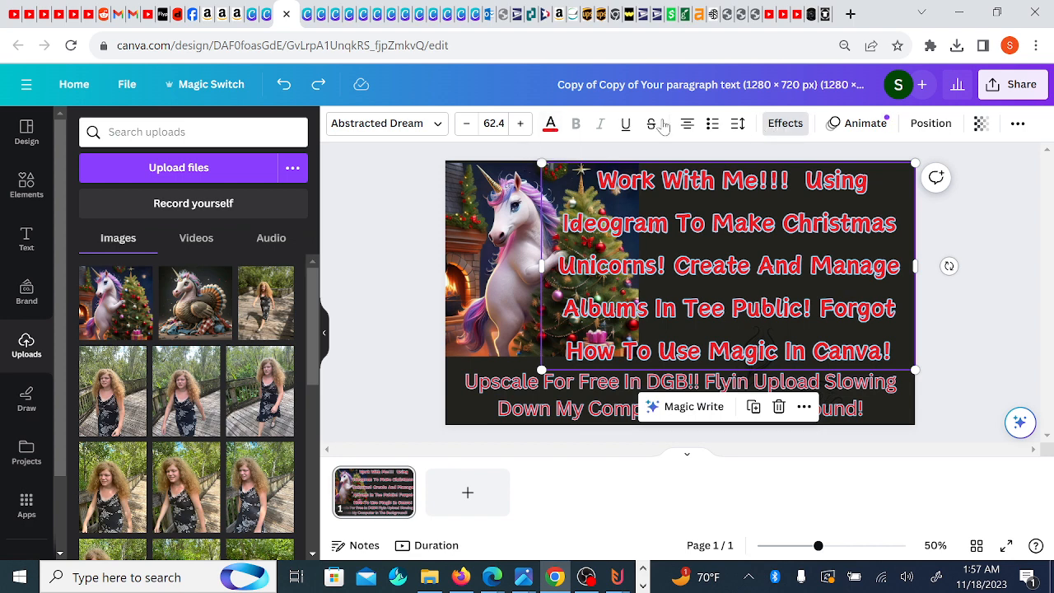
click(550, 125)
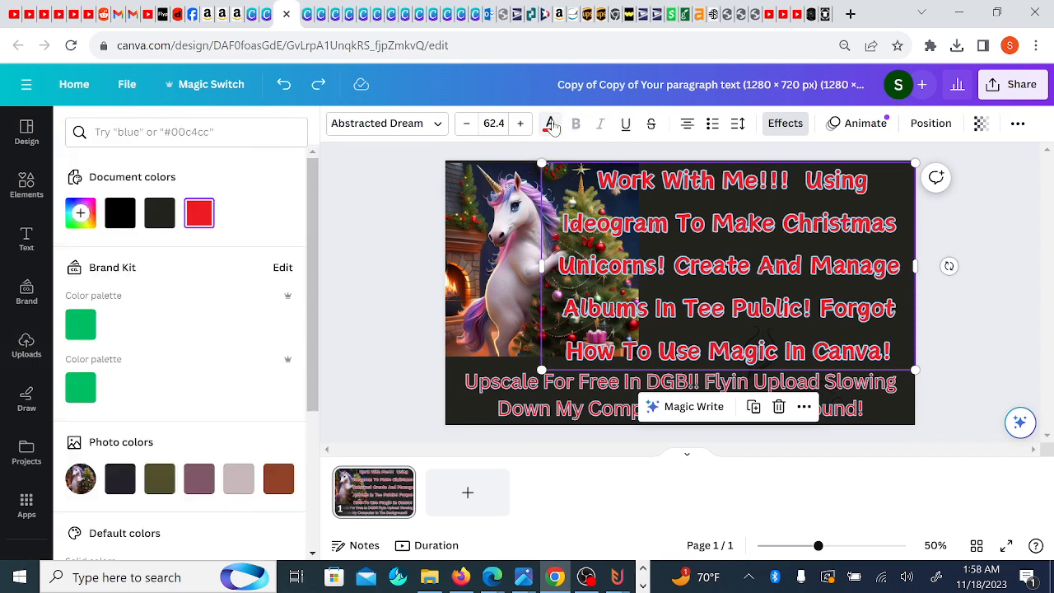
click(209, 214)
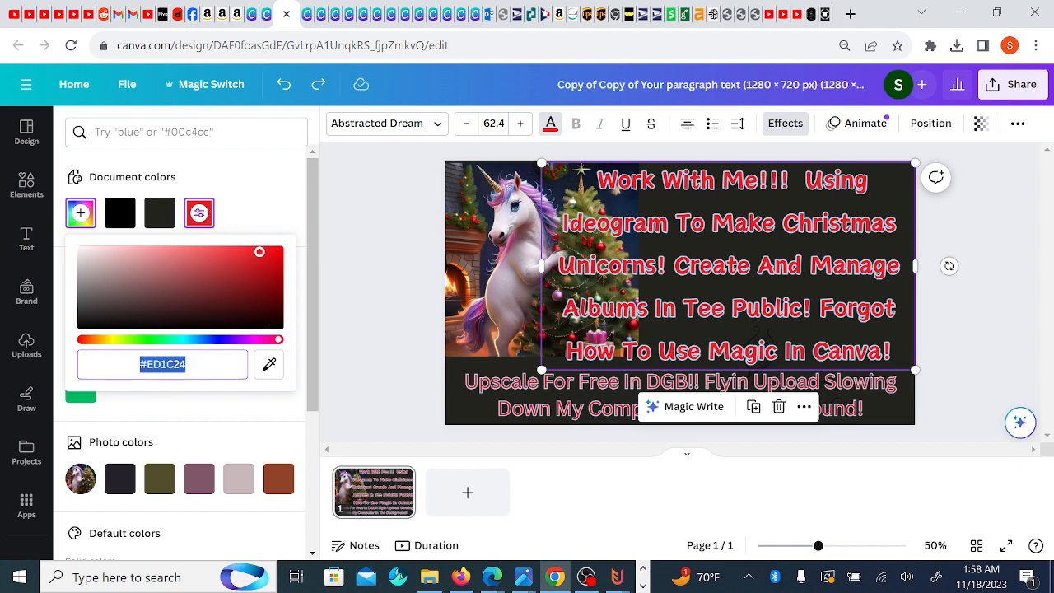
click(519, 387)
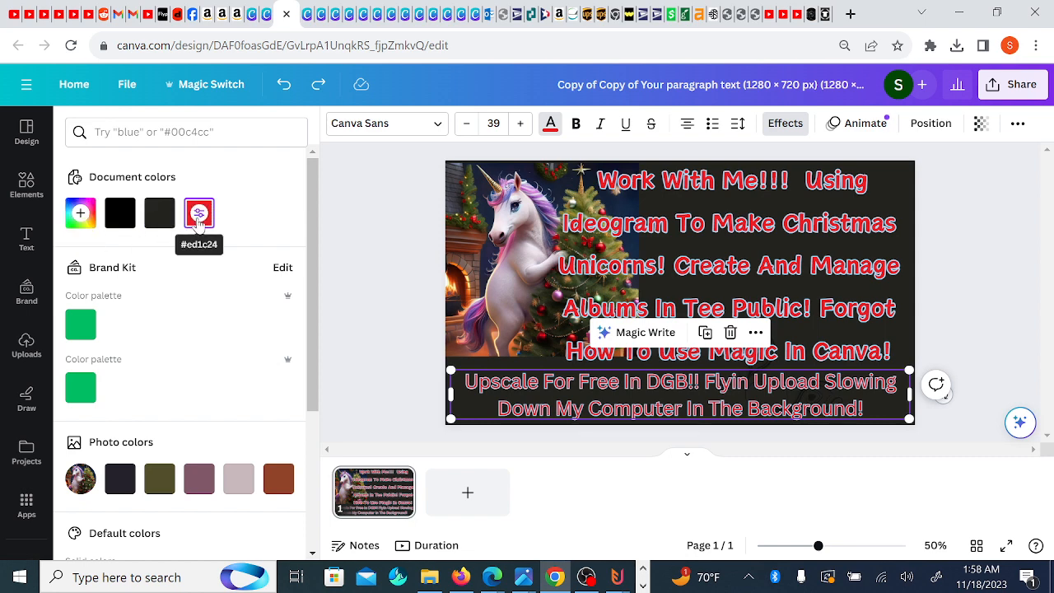
click(86, 216)
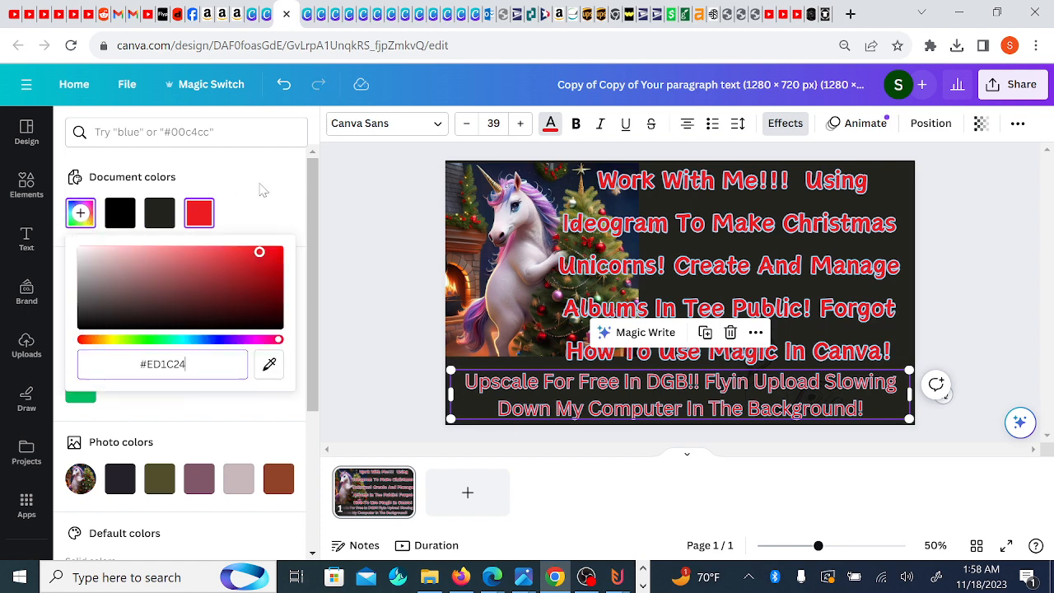
click(203, 218)
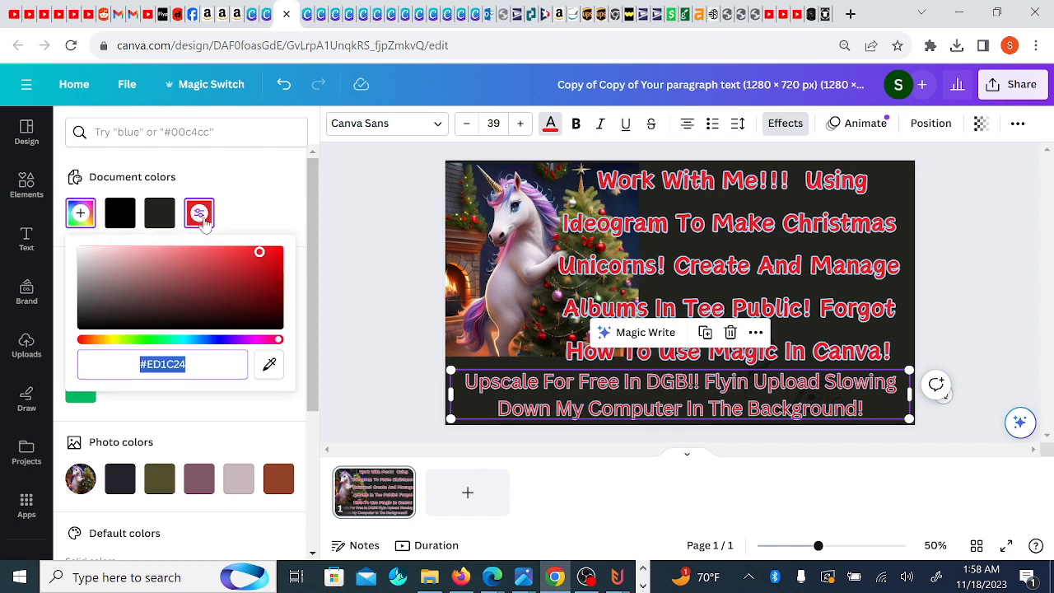
click(368, 222)
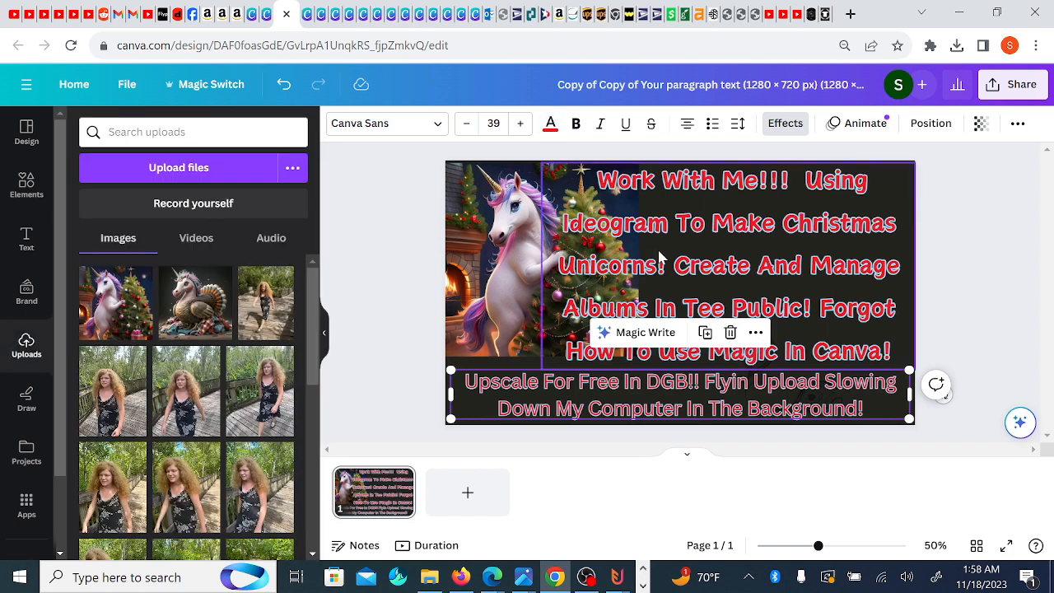
click(384, 265)
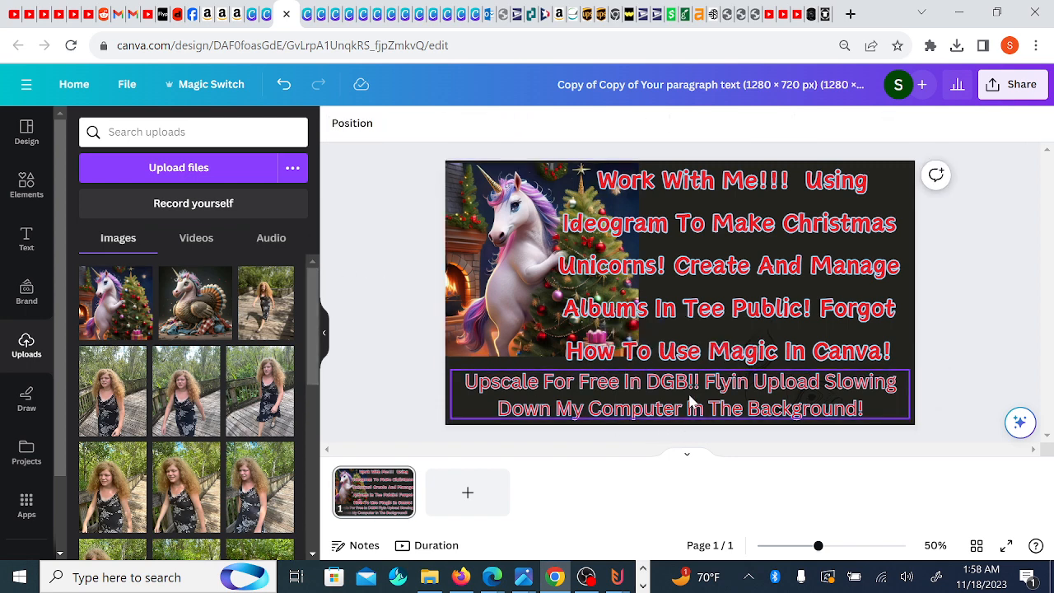
Open the text effects for the bottom caption and compare its Outline thickness and colour with the large heading's
click(690, 402)
click(785, 125)
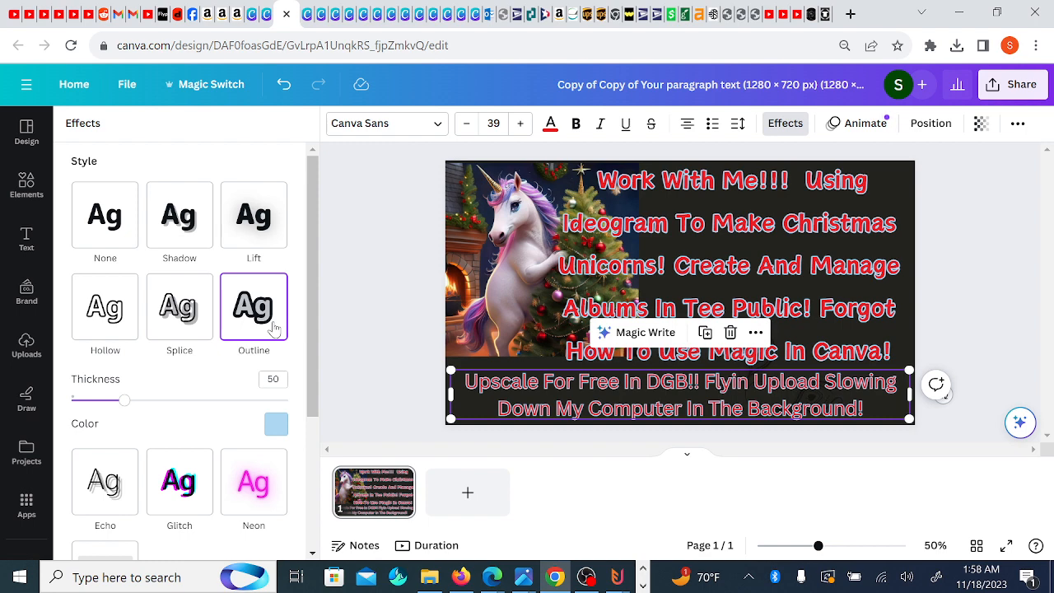
click(778, 268)
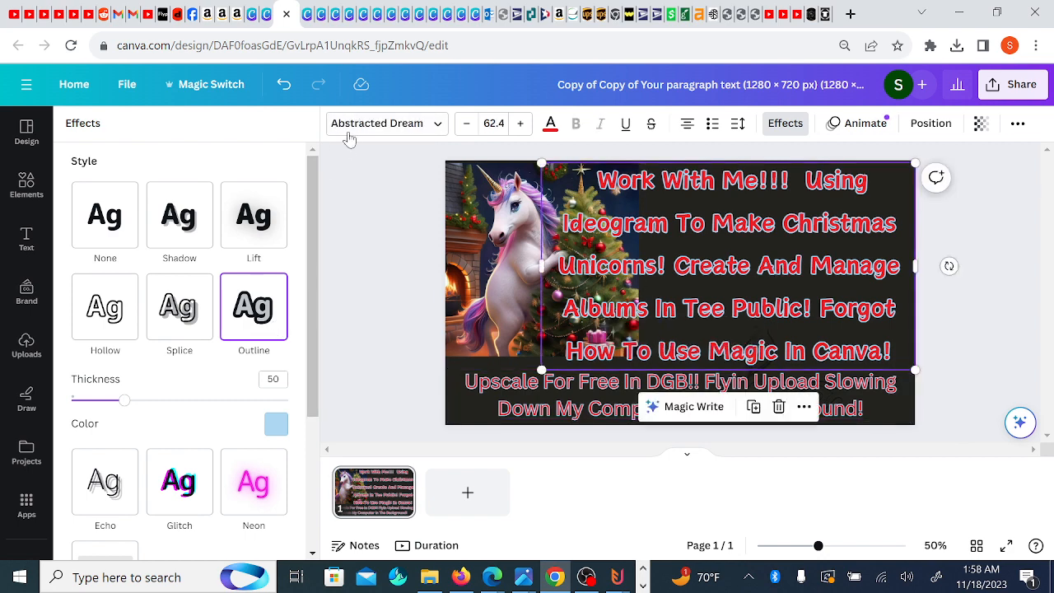
Change the bottom caption's font to Abstracted Dream, the same font as the large heading
click(563, 394)
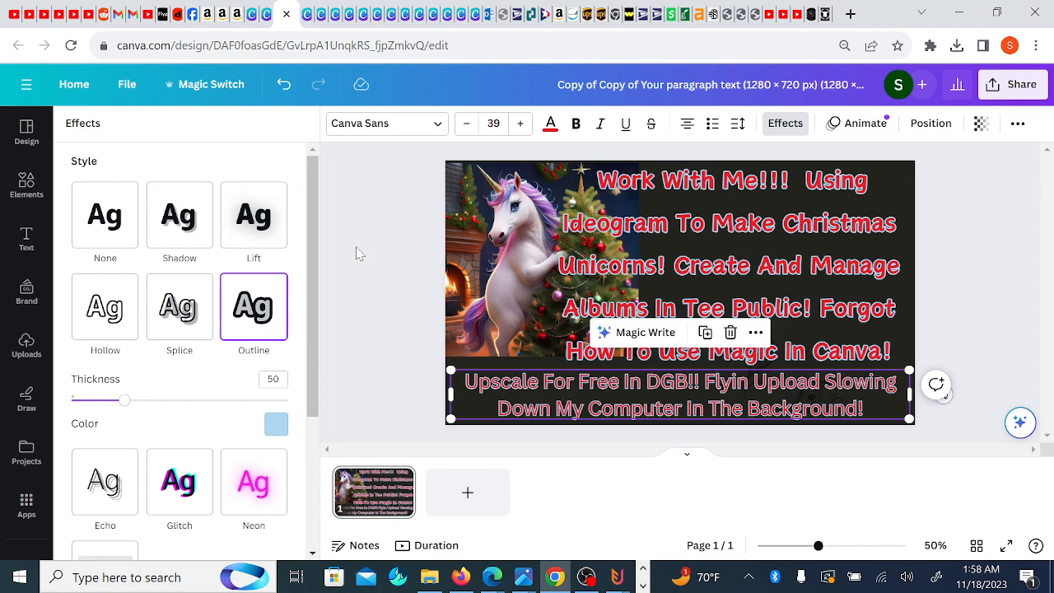
click(363, 126)
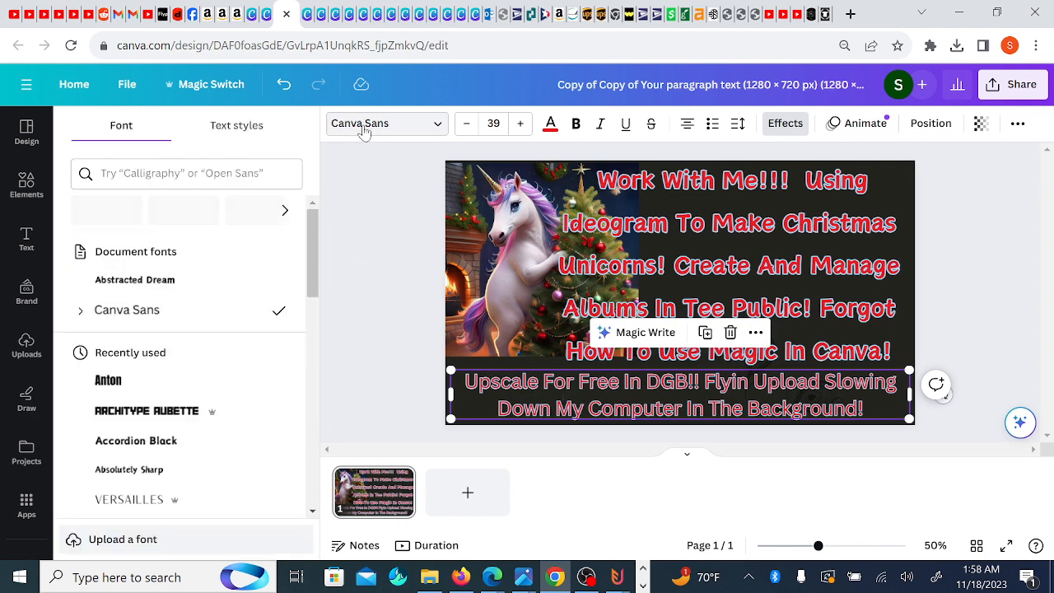
click(165, 281)
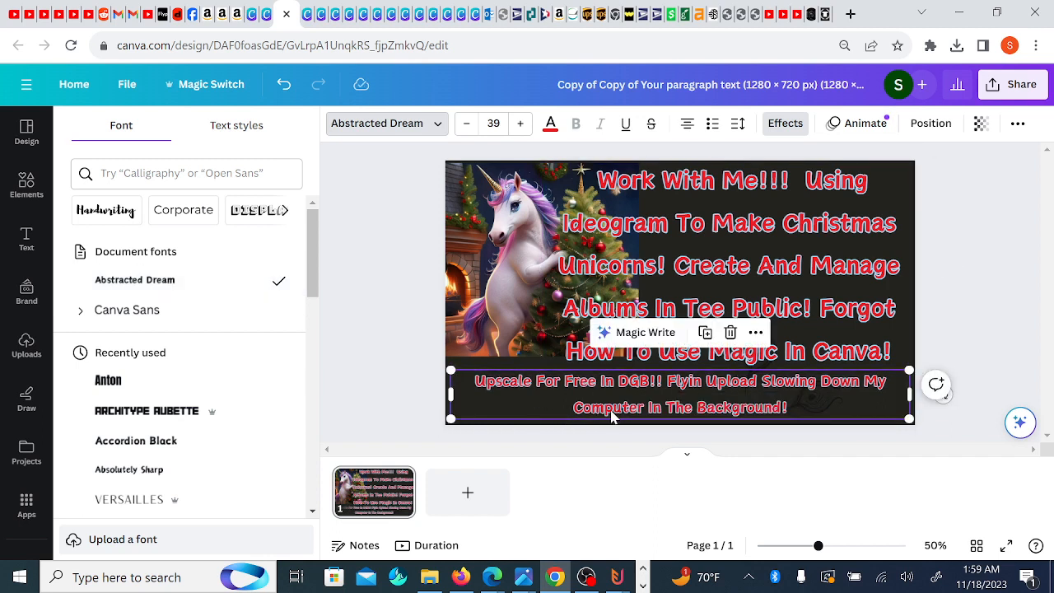
Try enlarging the bottom caption's text to font size 62
click(519, 127)
click(519, 128)
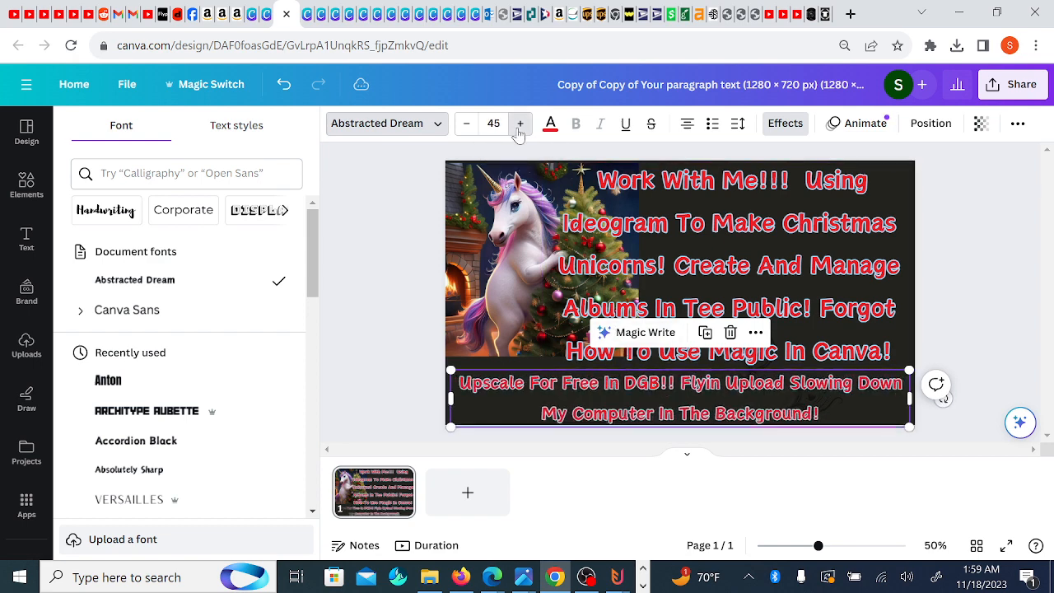
click(519, 128)
click(519, 128)
click(518, 128)
click(519, 124)
click(518, 124)
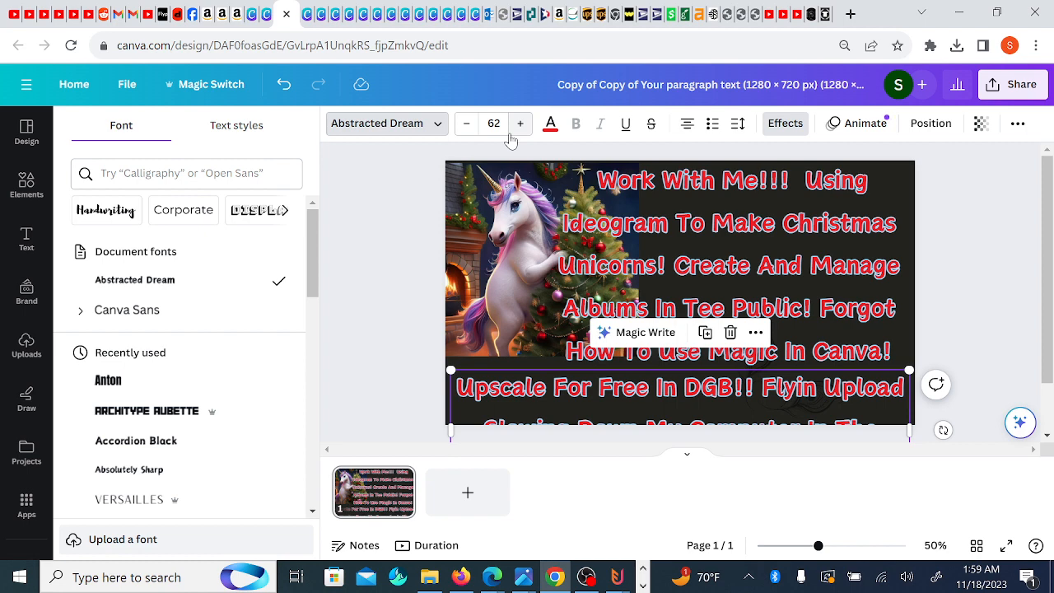
Reduce the bottom caption's font size to 45 so that both lines fit on the thumbnail
click(466, 123)
click(466, 123)
click(466, 123)
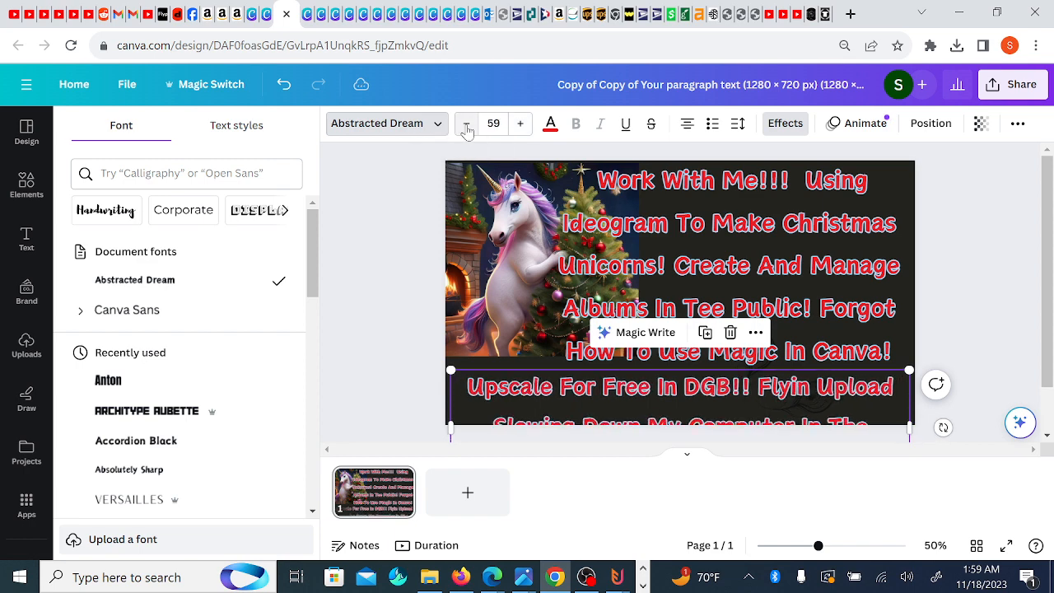
click(466, 123)
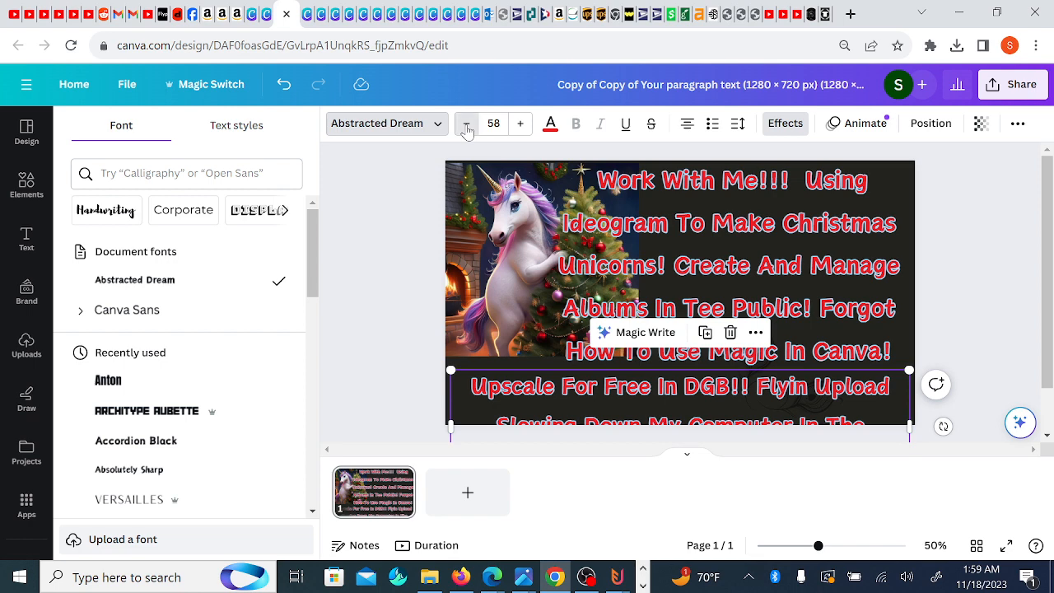
click(466, 124)
click(466, 124)
click(466, 124)
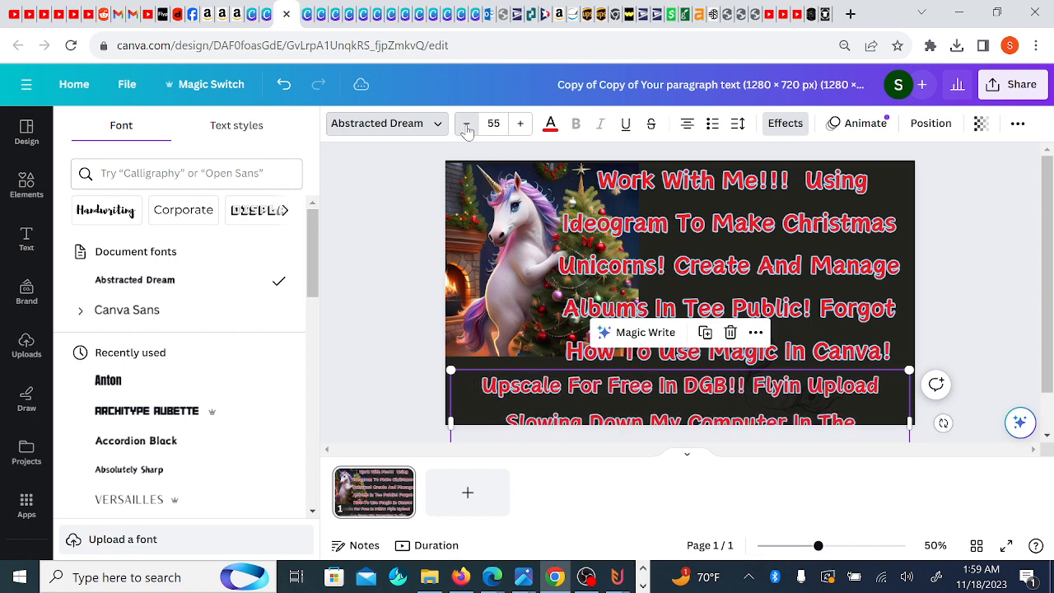
click(466, 123)
click(466, 124)
click(466, 124)
click(467, 123)
click(466, 124)
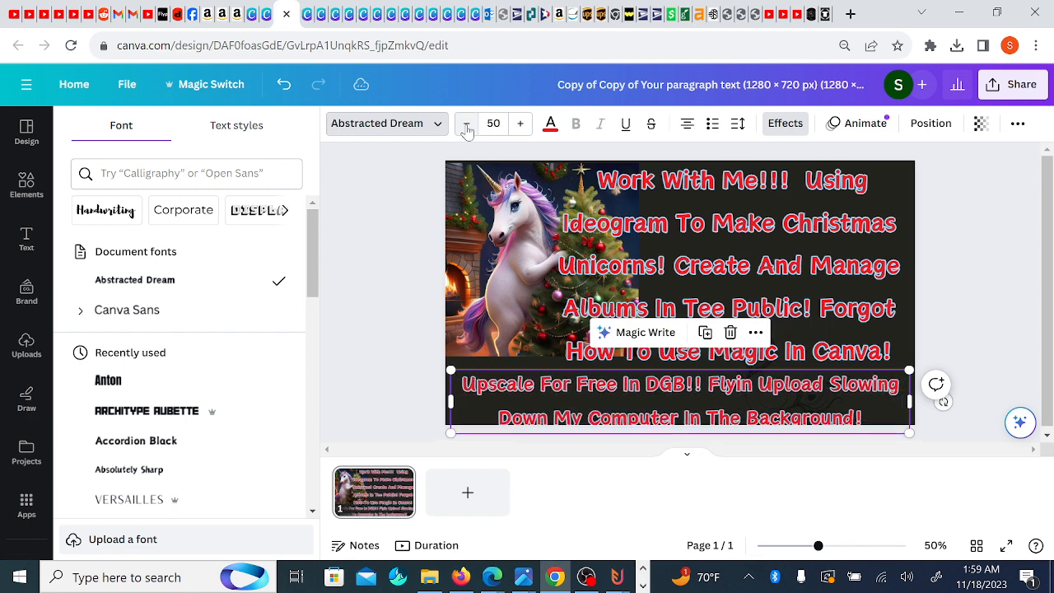
click(466, 124)
click(466, 124)
click(466, 123)
click(466, 124)
click(466, 124)
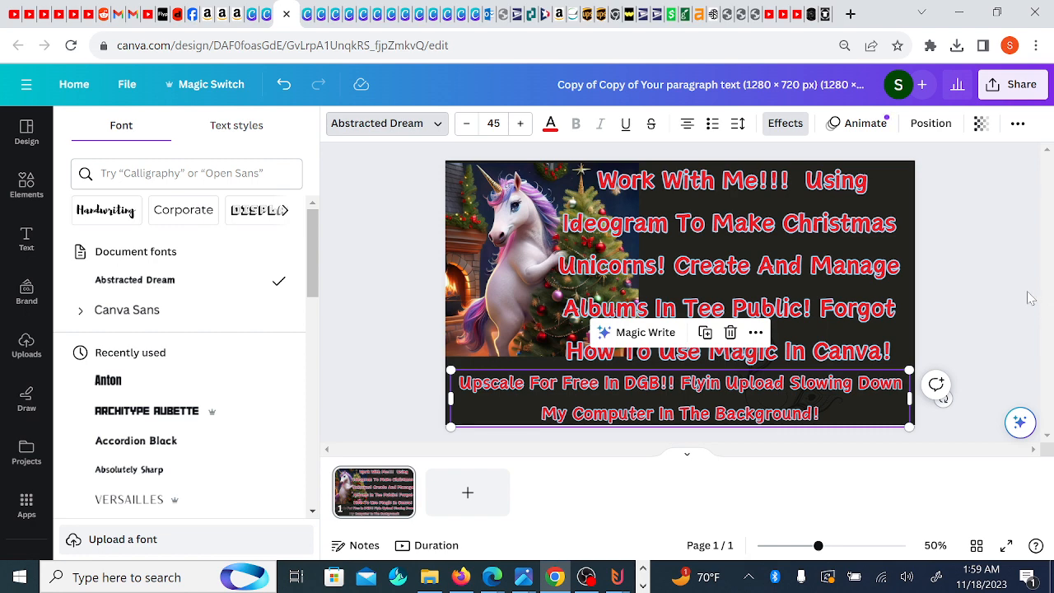
Correct the word "Flyin" to "Flying" in the bottom caption
click(696, 412)
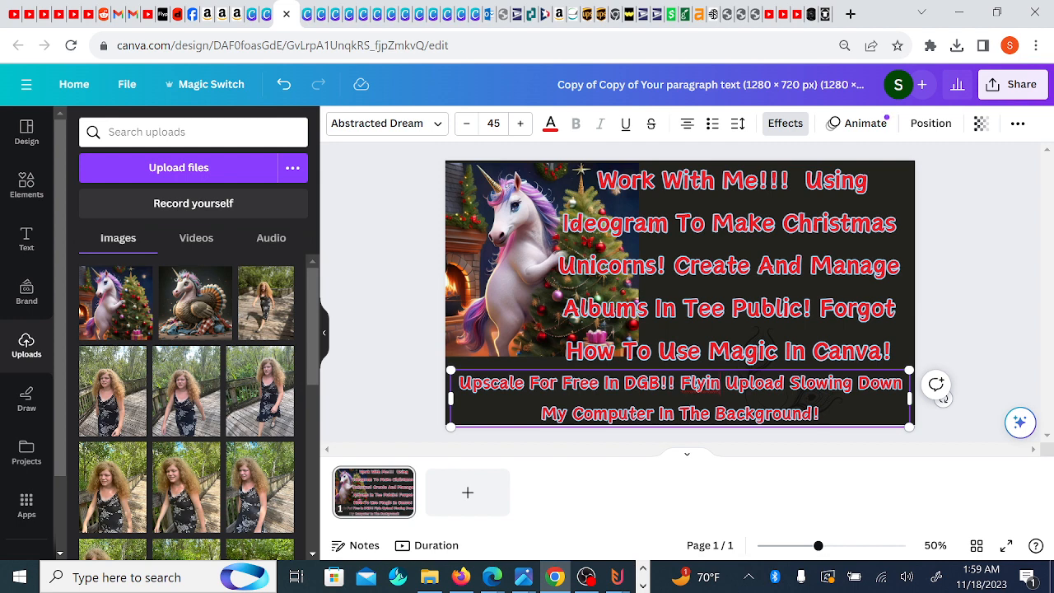
text(g)
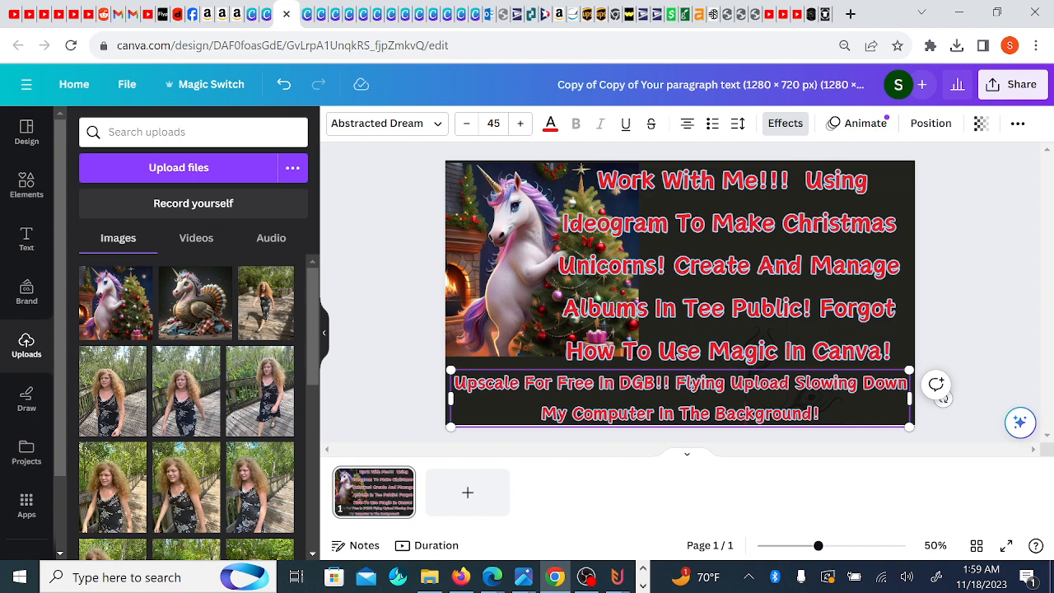
Compare the large heading's font, size and red colour with those of the bottom caption
click(795, 262)
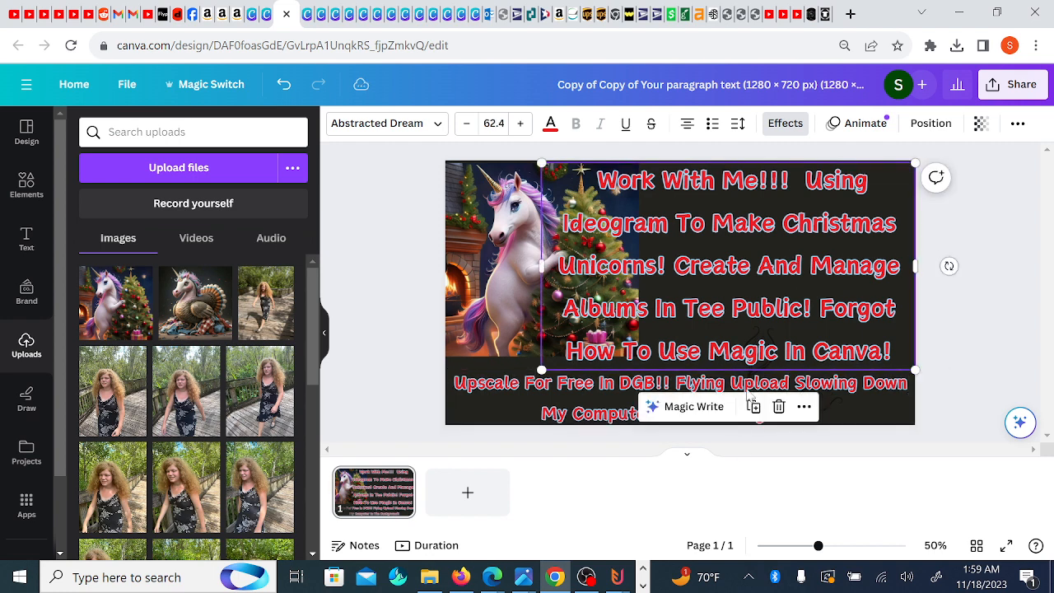
click(580, 405)
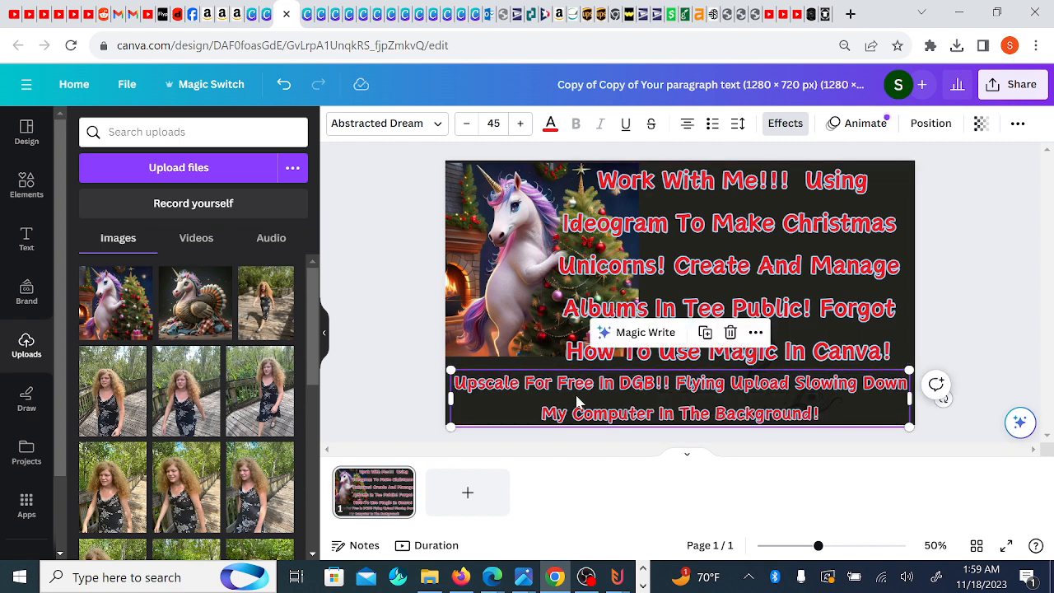
click(998, 269)
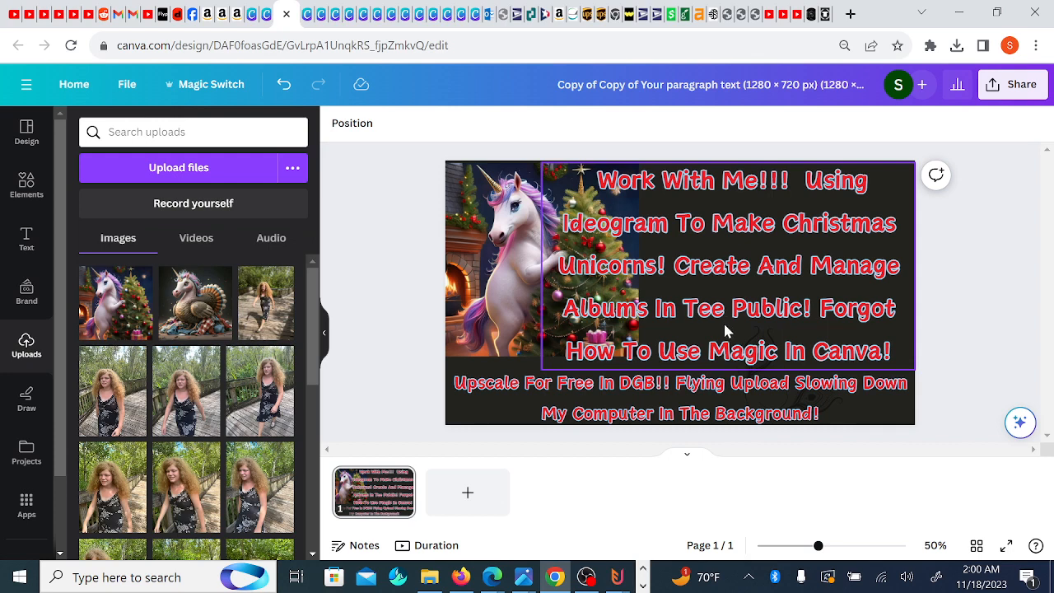
click(830, 188)
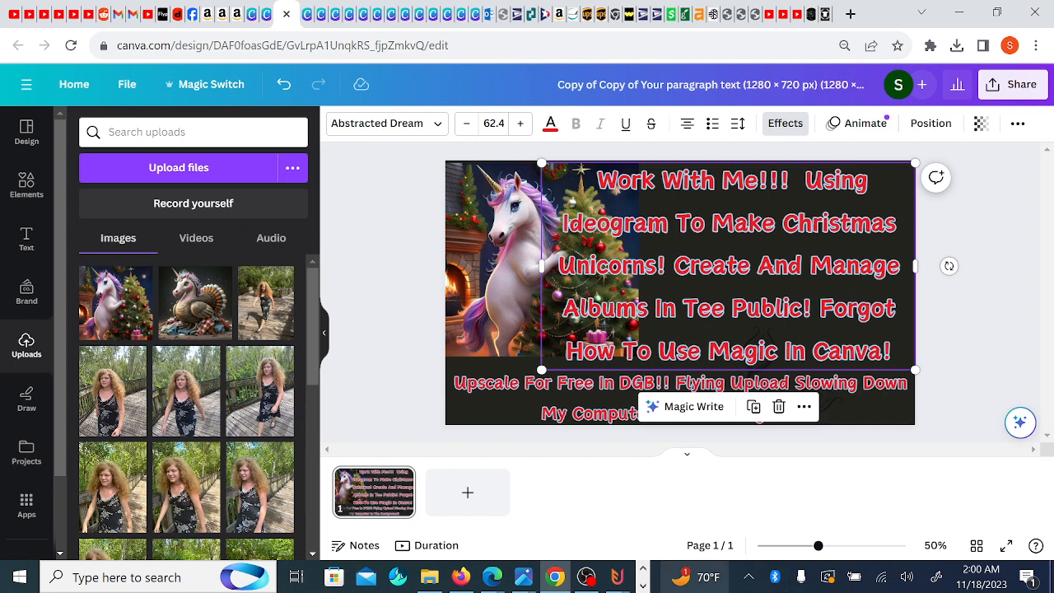
click(587, 581)
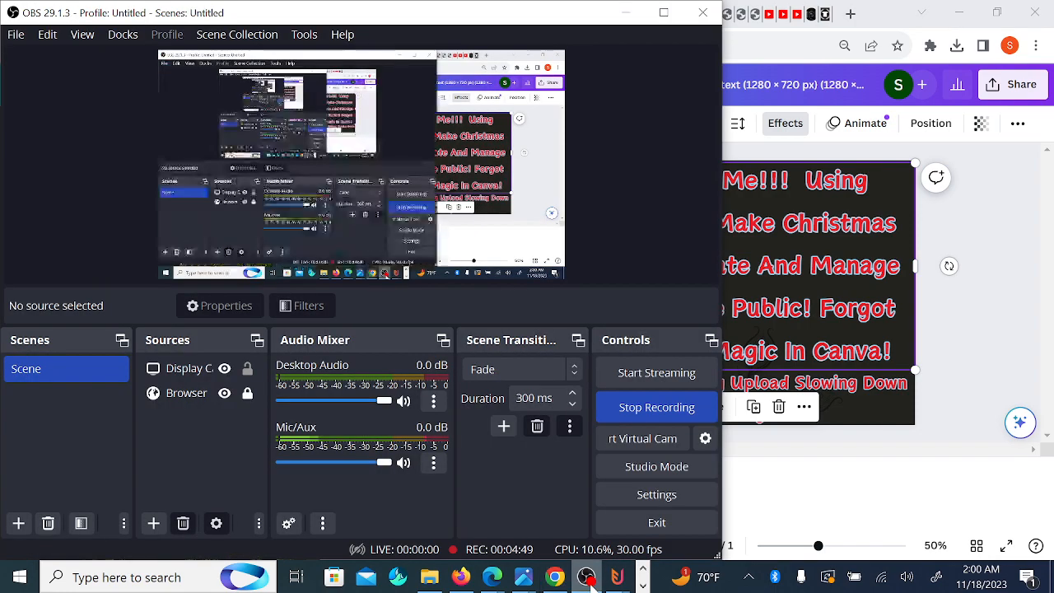